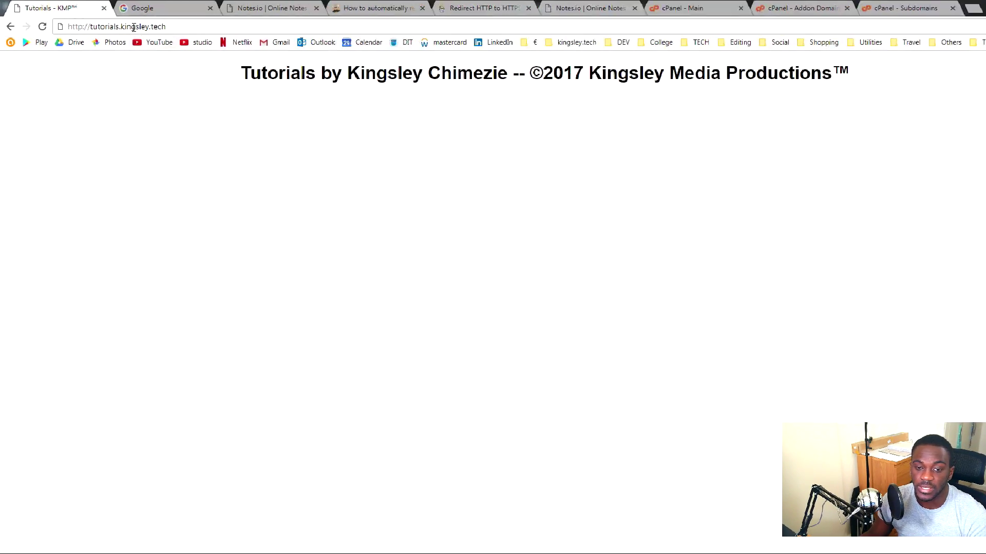
{"action": "left_click", "coordinate": [121, 24]}
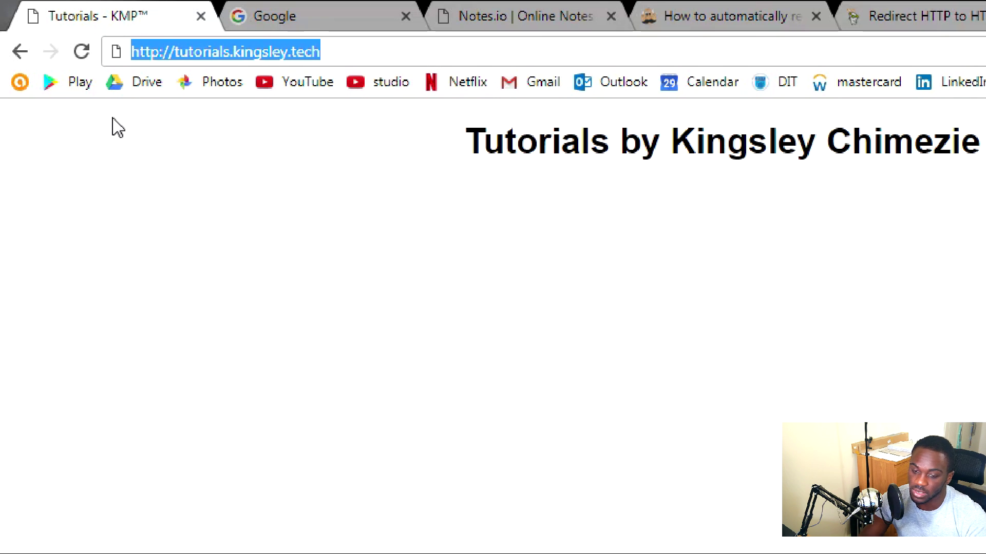
{"action": "key", "text": "Return"}
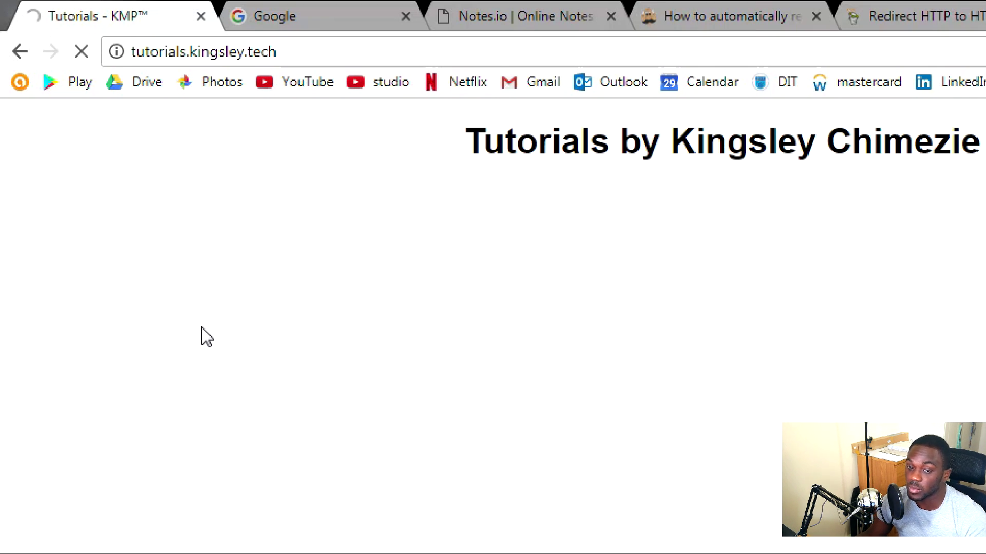
{"action": "left_click", "coordinate": [183, 57]}
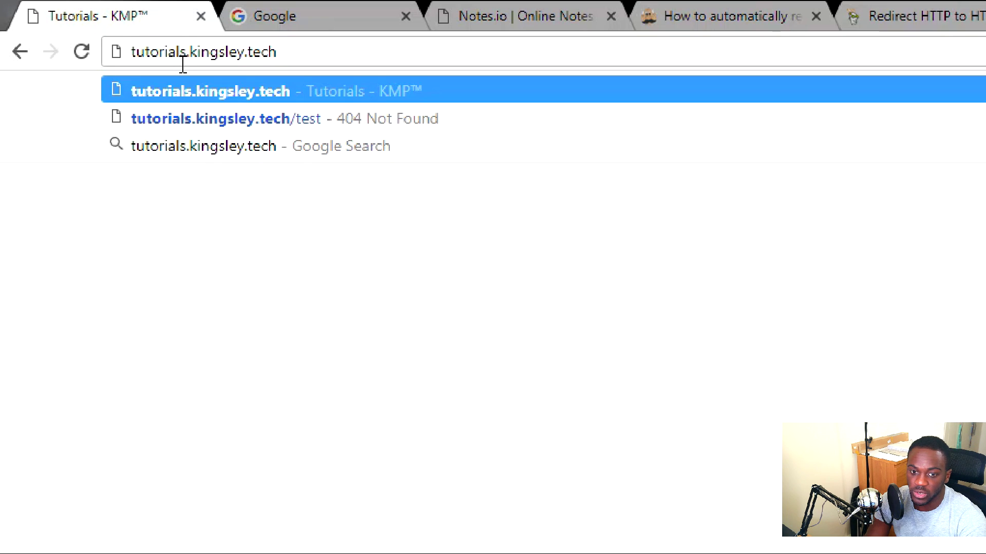
{"action": "type", "text": "https://"}
{"action": "key", "text": "Return"}
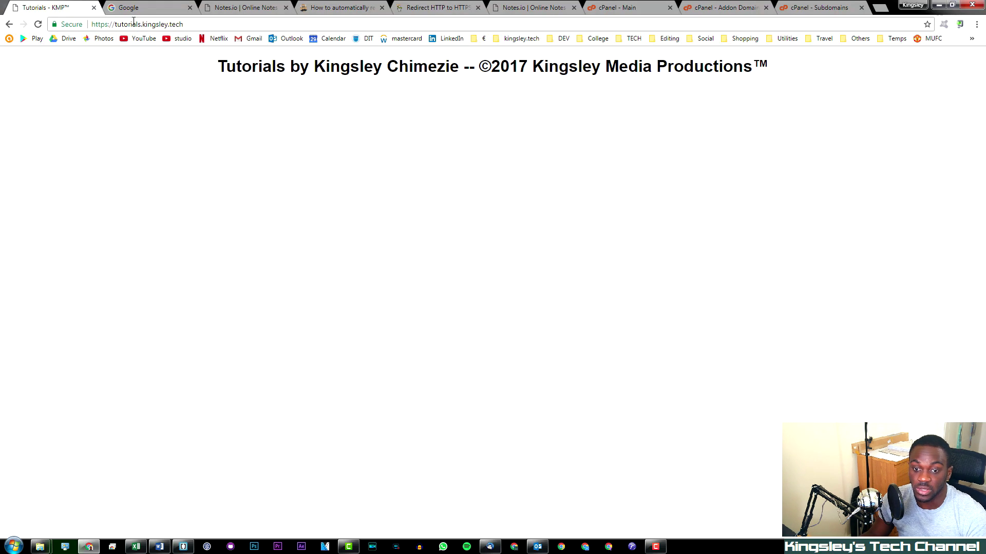
{"action": "left_click", "coordinate": [147, 7]}
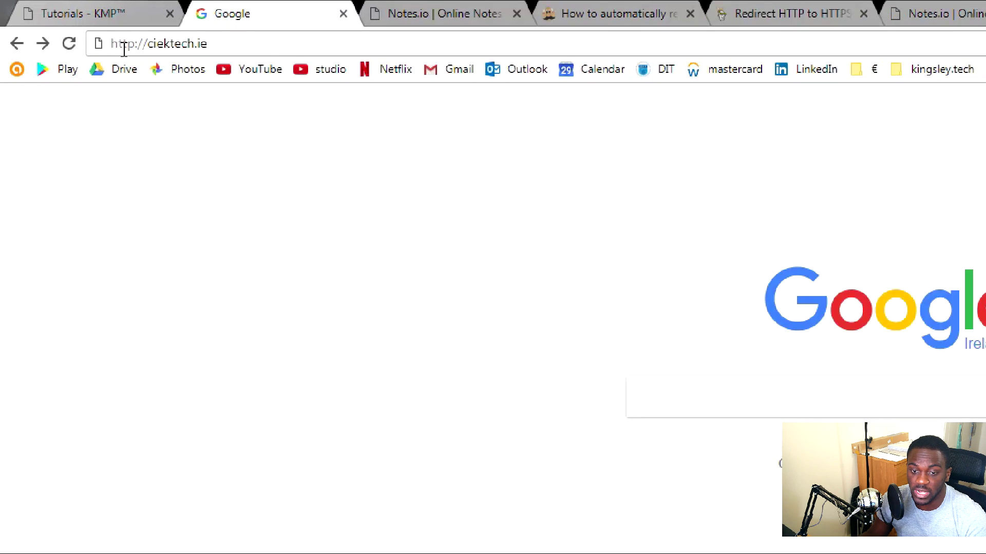
{"action": "left_click", "coordinate": [145, 24]}
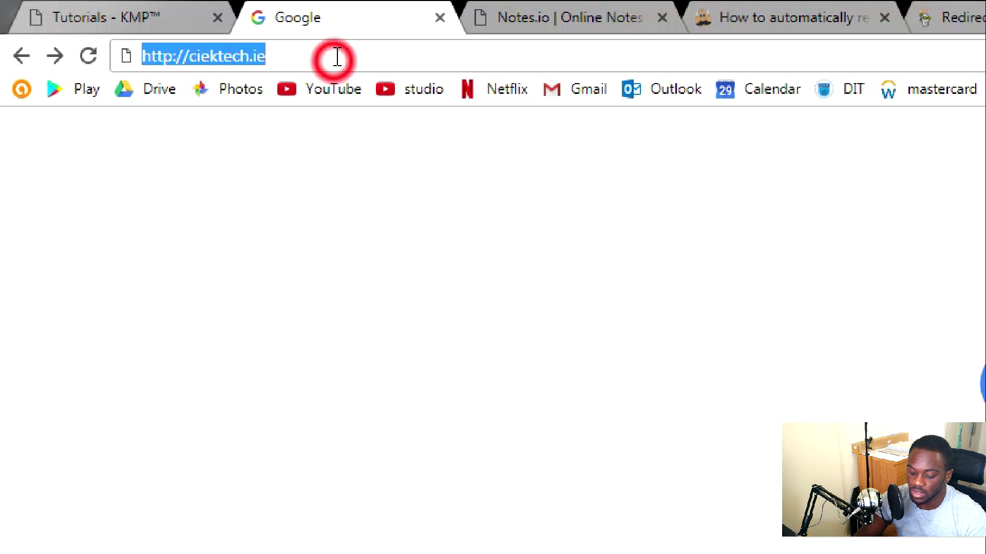
{"action": "key", "text": "Return"}
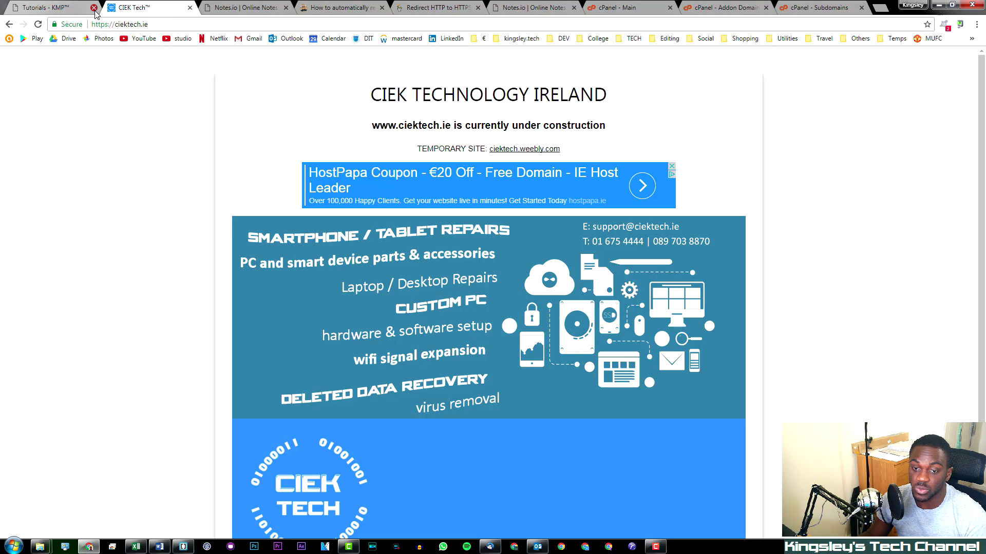
{"action": "left_click", "coordinate": [94, 8]}
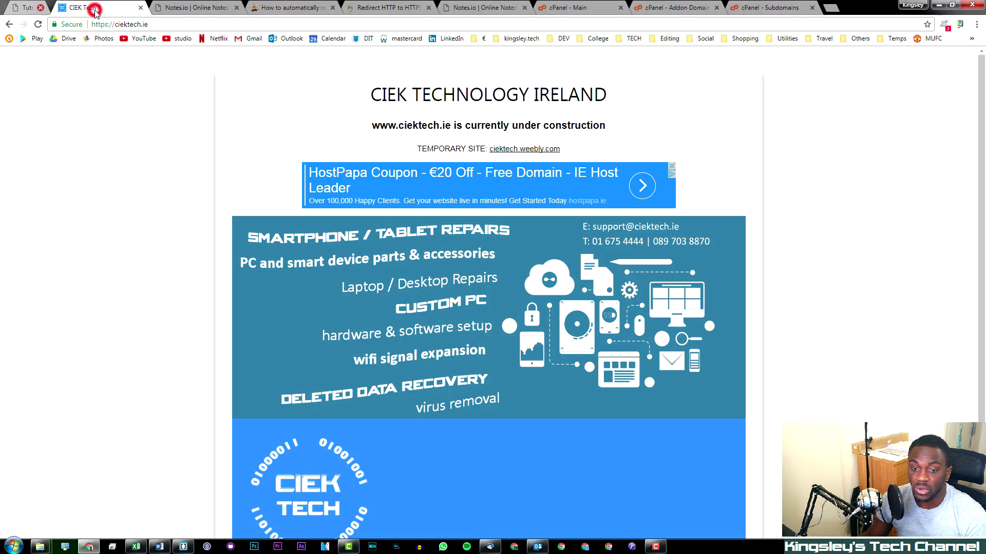
{"action": "left_click", "coordinate": [94, 7]}
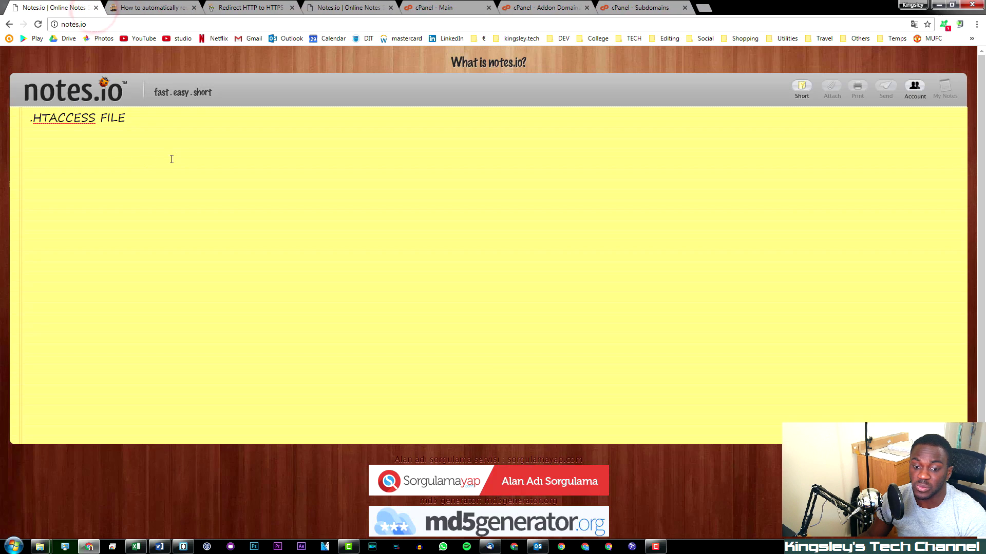
Highlight the .HTACCESS FILE note heading and the three rewrite code lines in the HostPapa article.
{"action": "left_click_drag", "start_coordinate": [132, 121], "coordinate": [30, 119]}
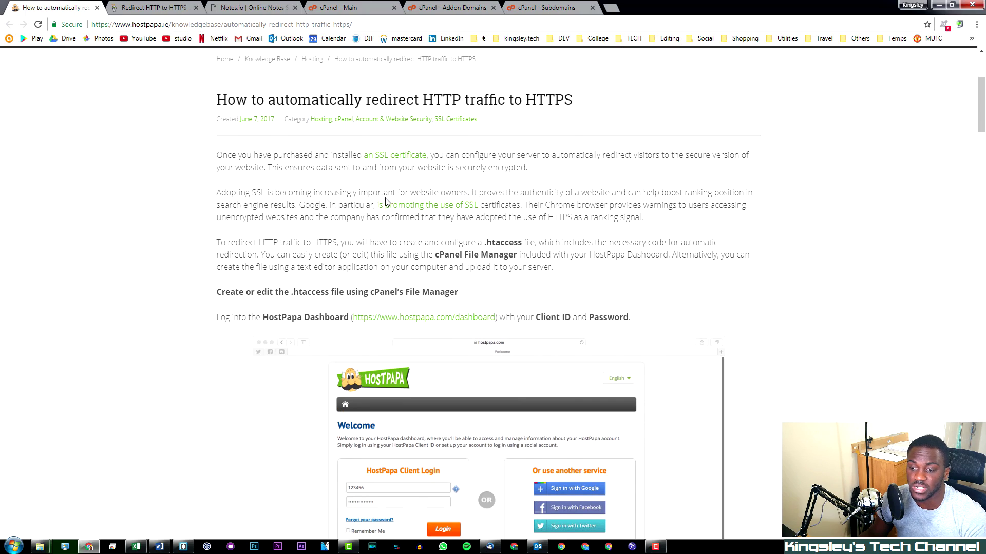
{"action": "scroll", "coordinate": [350, 144], "scroll_direction": "up", "scroll_amount": 3}
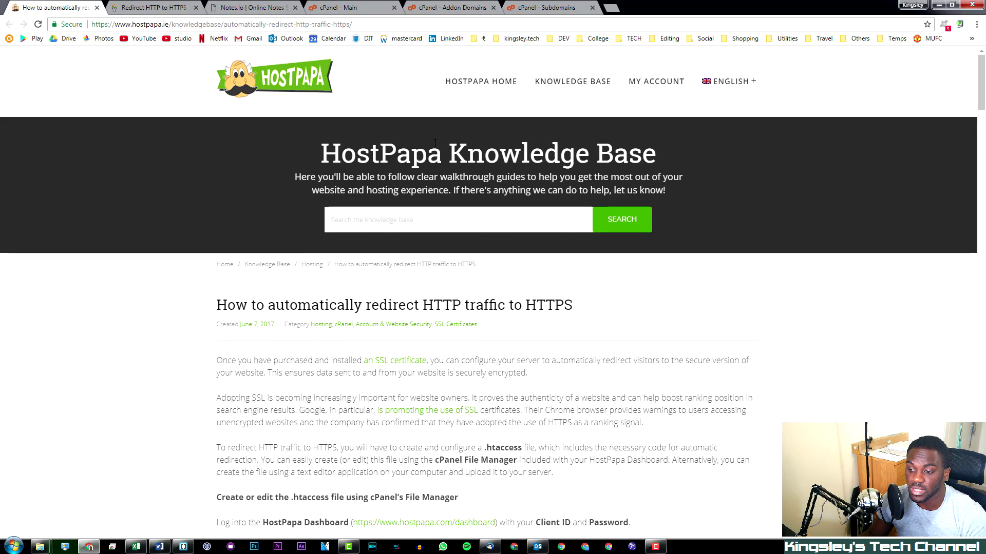
{"action": "left_click_drag", "start_coordinate": [980, 97], "coordinate": [958, 336]}
{"action": "scroll", "coordinate": [376, 408], "scroll_direction": "down", "scroll_amount": 18}
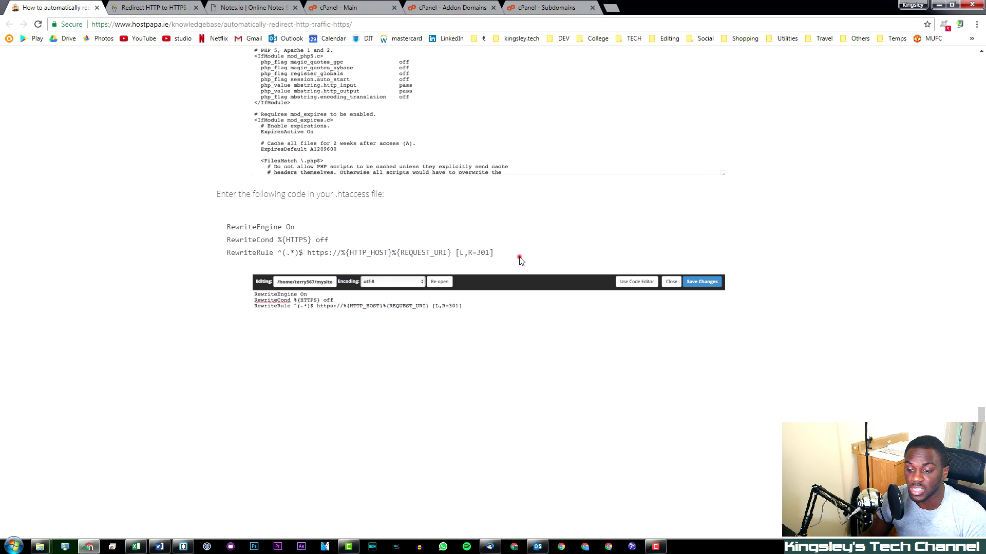
{"action": "left_click_drag", "start_coordinate": [519, 258], "coordinate": [220, 220]}
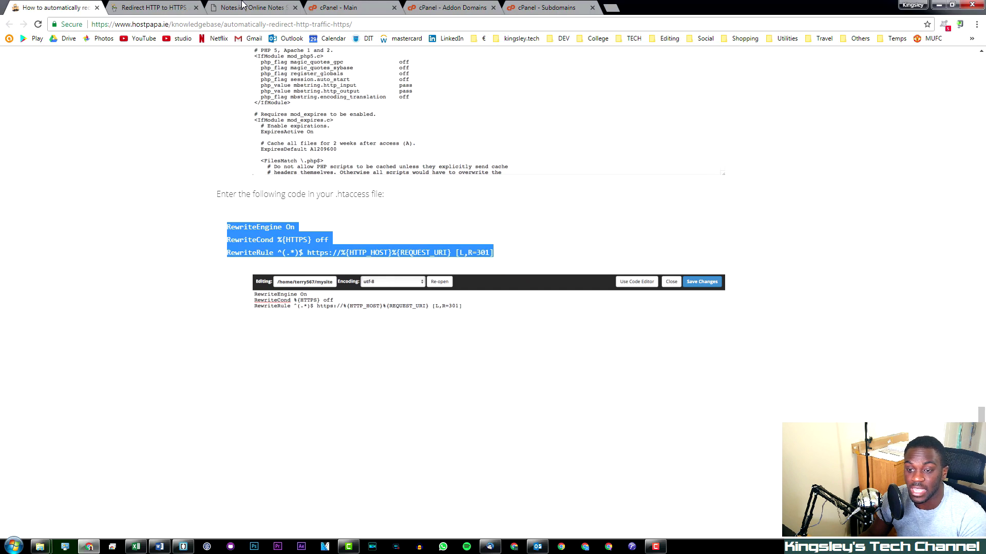
Highlight the three-line RewriteEngine/RewriteCond/RewriteRule code block in the GoDaddy article.
{"action": "left_click", "coordinate": [157, 7]}
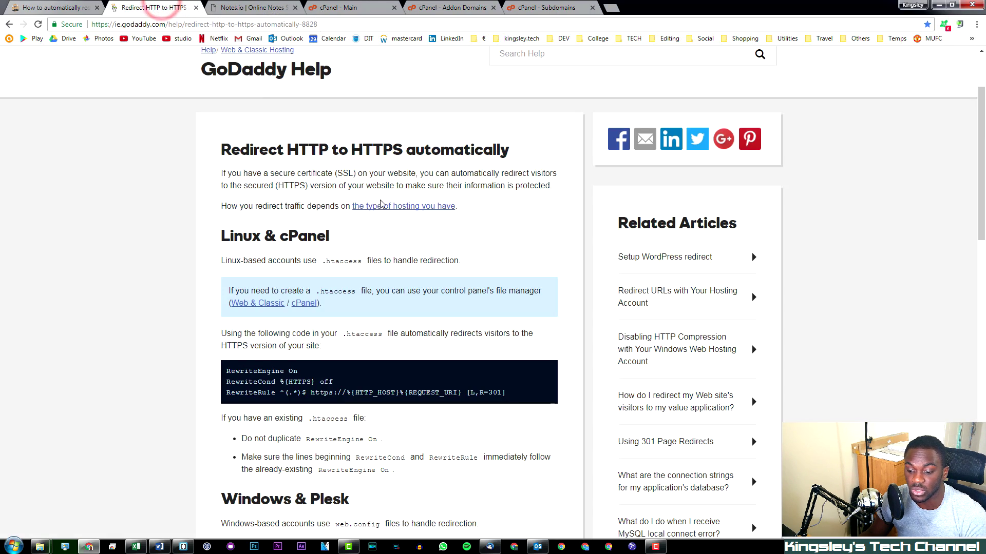
{"action": "scroll", "coordinate": [383, 203], "scroll_direction": "down", "scroll_amount": 16}
{"action": "scroll", "coordinate": [400, 215], "scroll_direction": "up", "scroll_amount": 4}
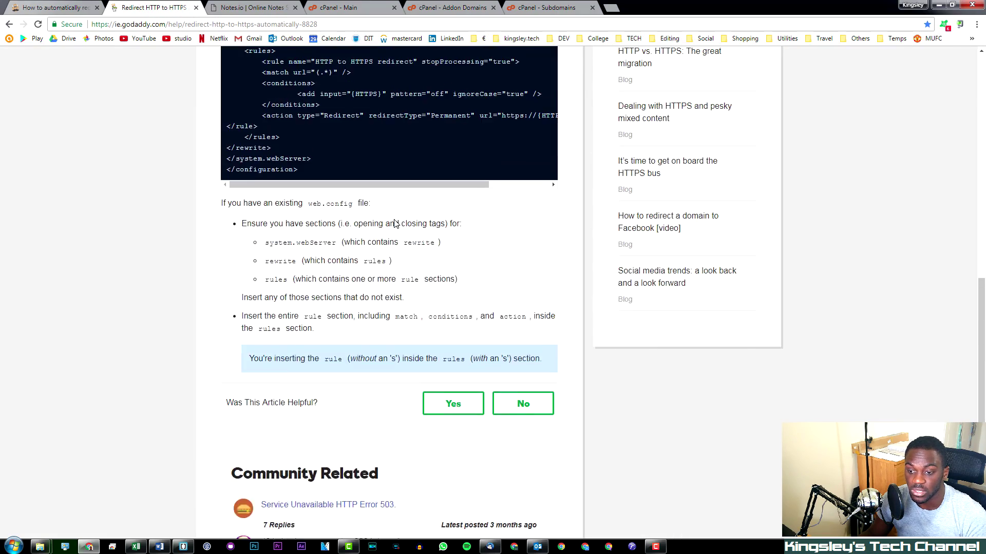
{"action": "scroll", "coordinate": [395, 223], "scroll_direction": "up", "scroll_amount": 9}
{"action": "triple_click", "coordinate": [528, 236]}
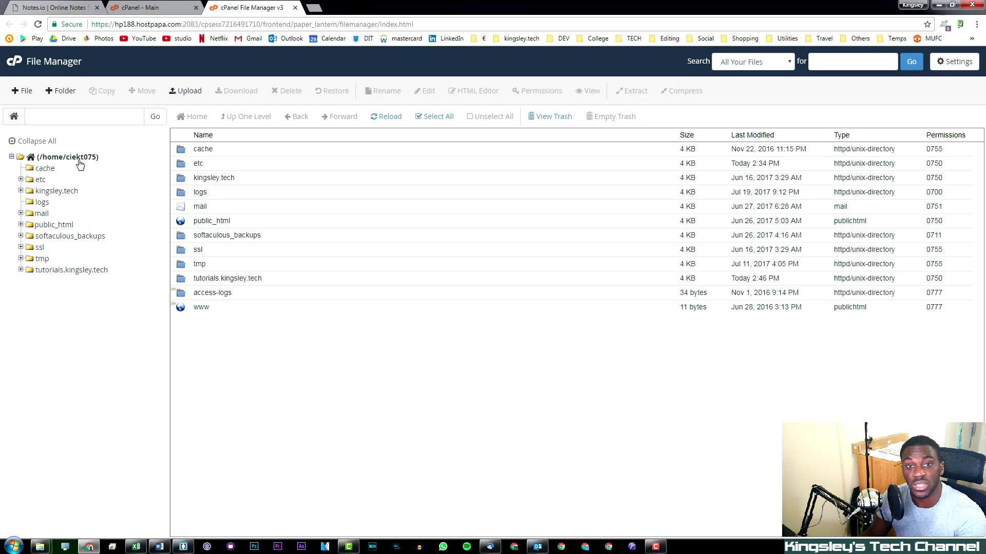
Turn on Show Hidden Files and make the tutorials.kingsley.tech document root the default start folder.
{"action": "left_click", "coordinate": [948, 69]}
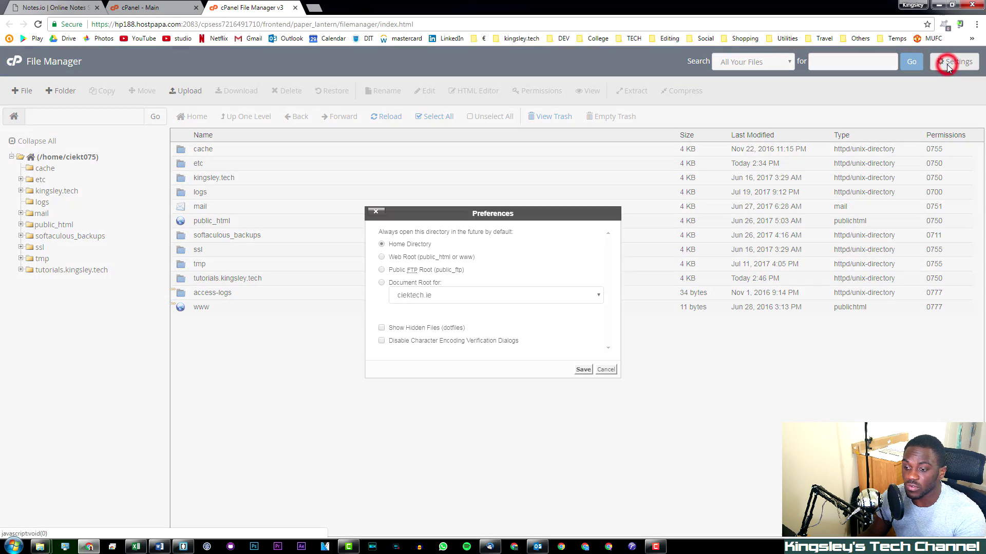
{"action": "left_click", "coordinate": [382, 328]}
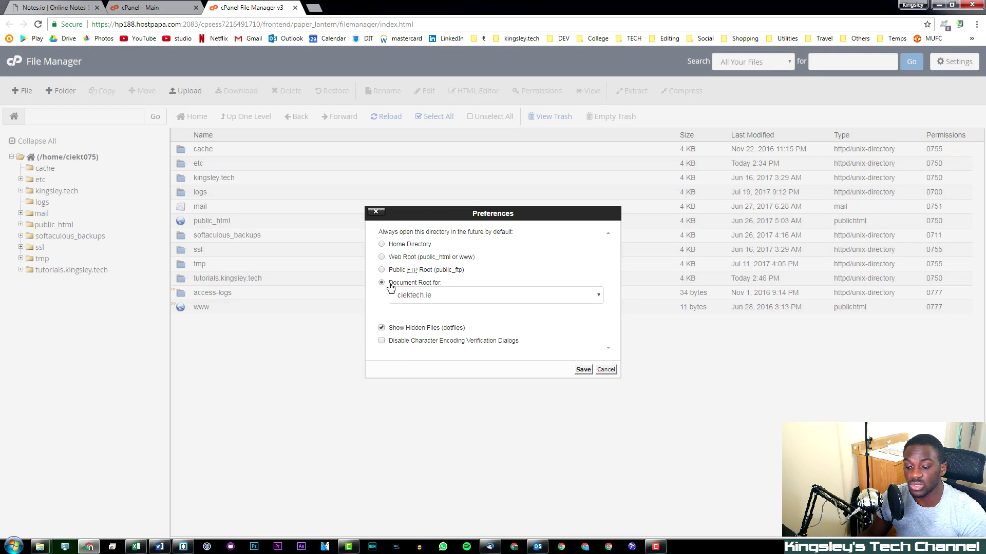
{"action": "left_click", "coordinate": [428, 294]}
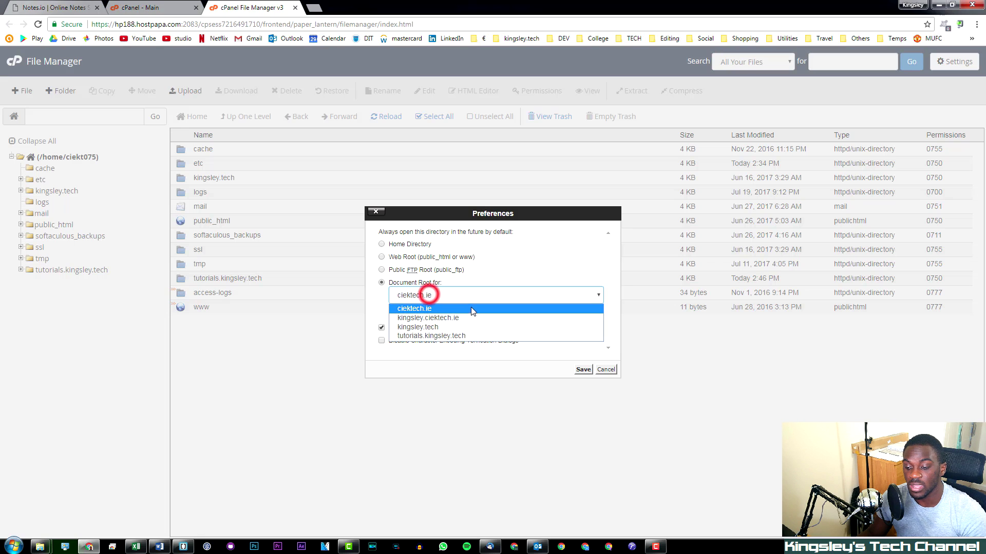
{"action": "left_click", "coordinate": [423, 336]}
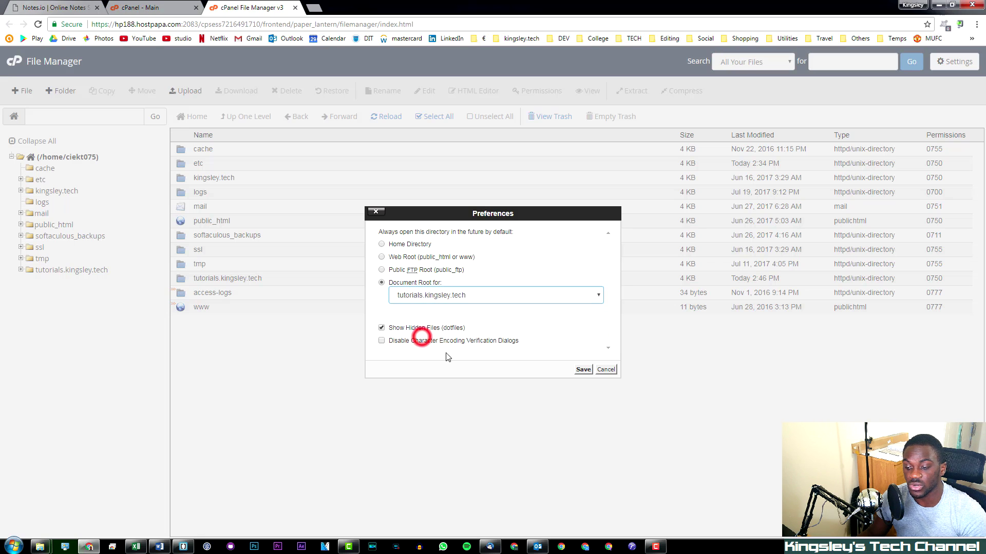
{"action": "left_click", "coordinate": [583, 370]}
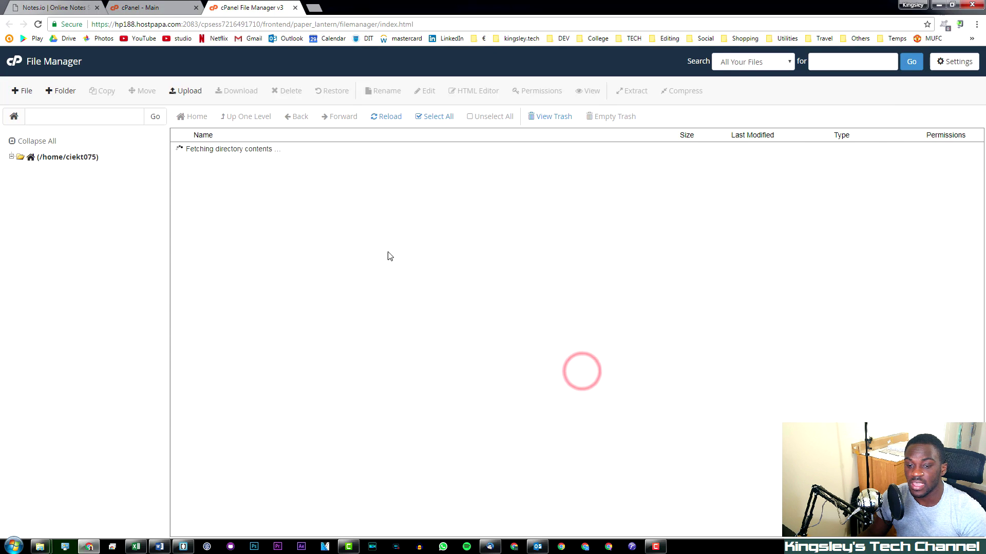
Open File Manager from cPanel's Files section at the tutorials.kingsley.tech folder.
{"action": "left_click", "coordinate": [295, 8]}
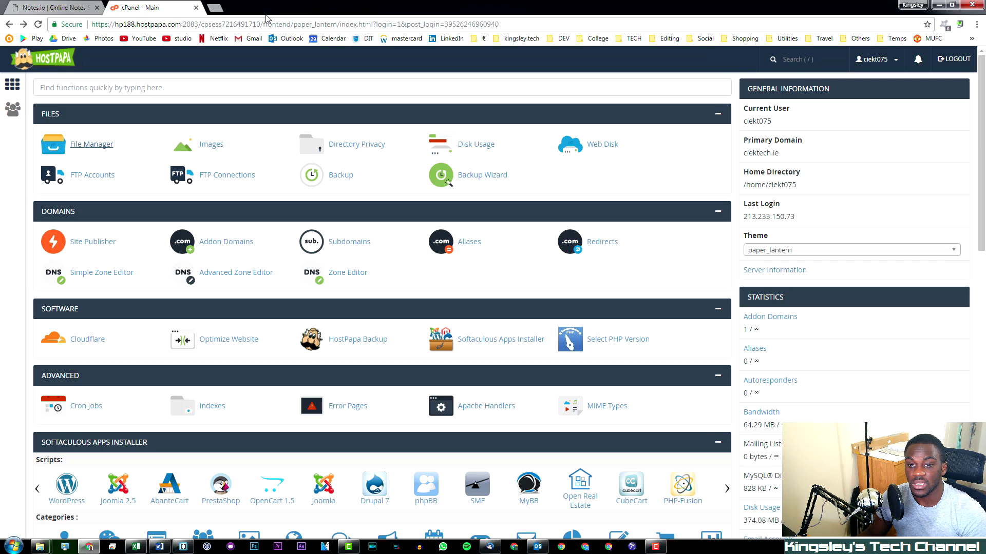
{"action": "left_click", "coordinate": [98, 144]}
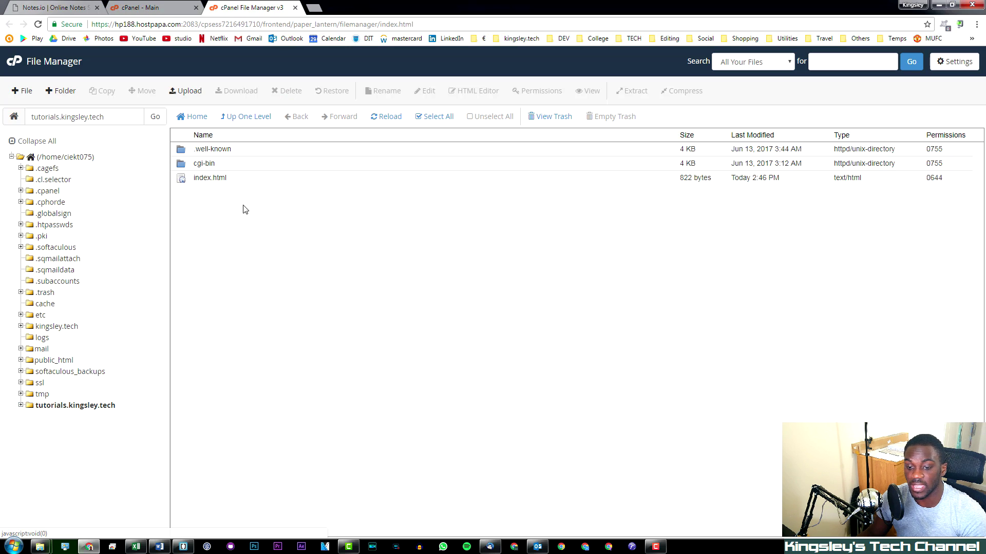
{"action": "left_click", "coordinate": [228, 206]}
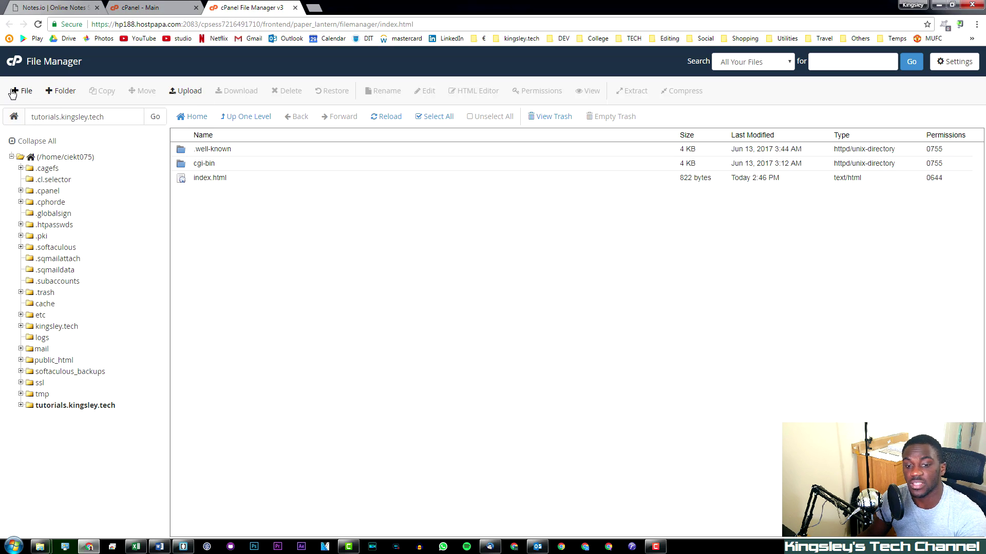
{"action": "left_click", "coordinate": [27, 97]}
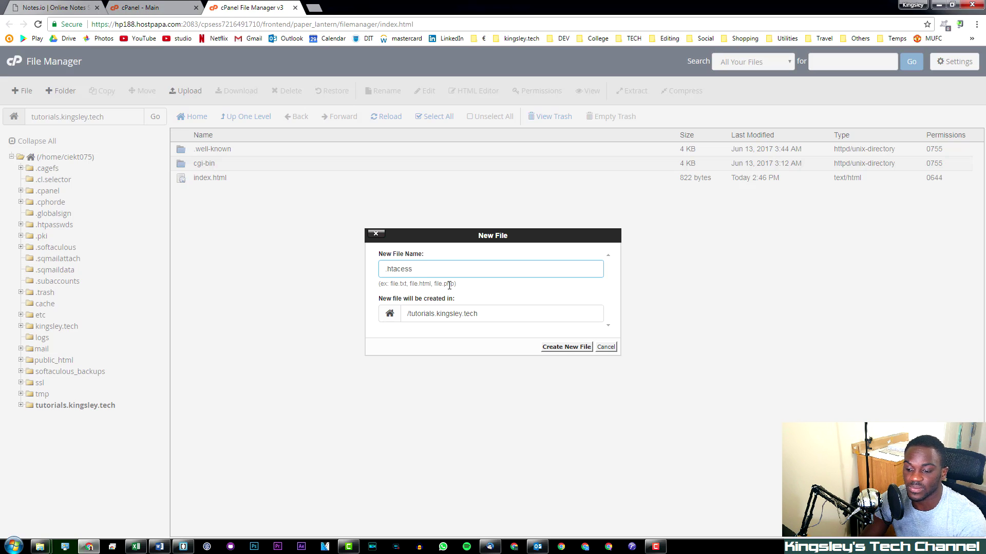
Create an empty .htaccess file in tutorials.kingsley.tech and open it in the online editor.
{"action": "left_click", "coordinate": [563, 349]}
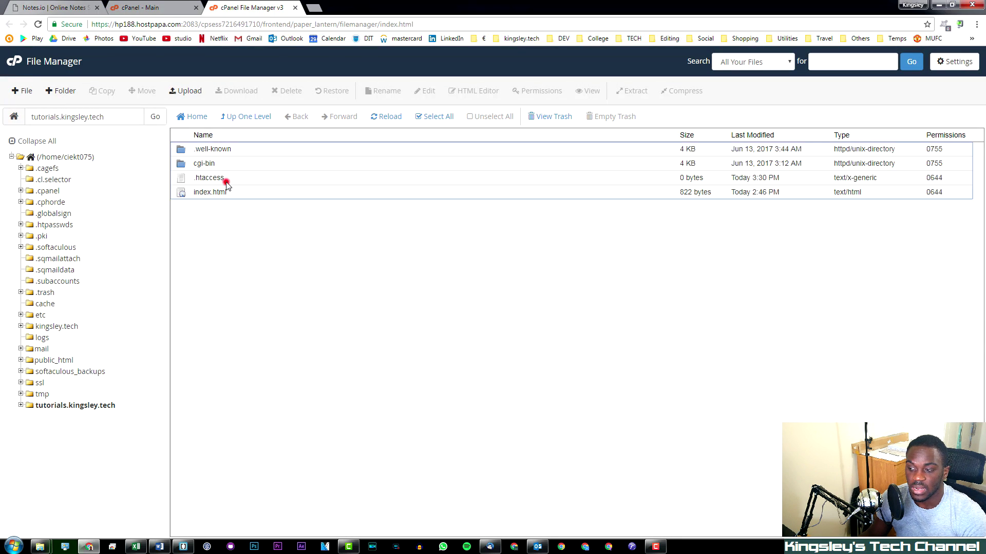
{"action": "left_click", "coordinate": [227, 182]}
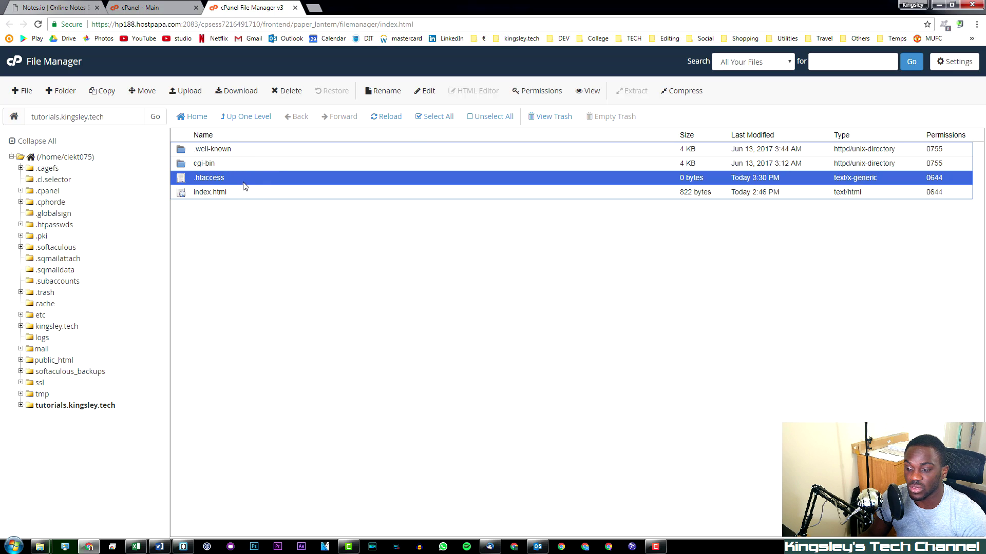
{"action": "right_click", "coordinate": [274, 177]}
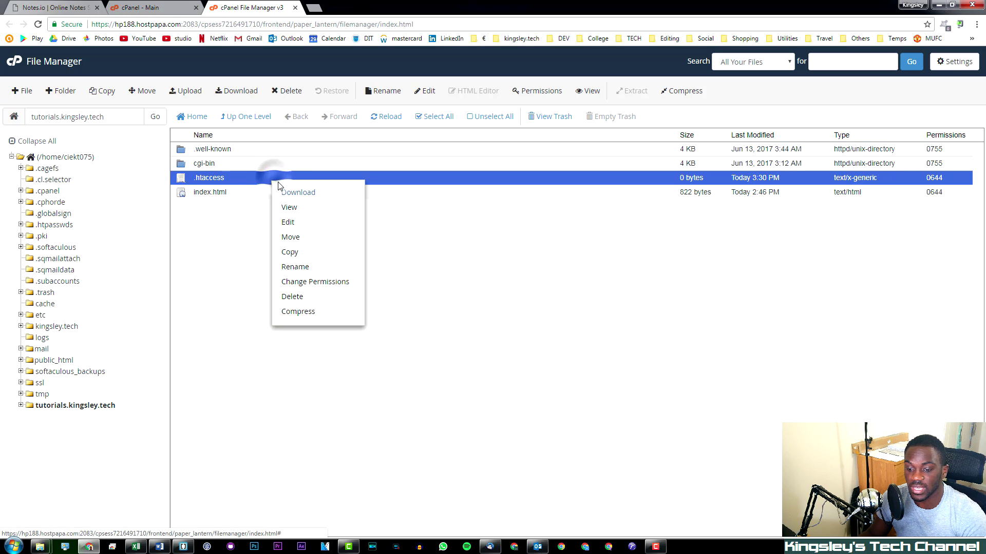
{"action": "left_click", "coordinate": [288, 224]}
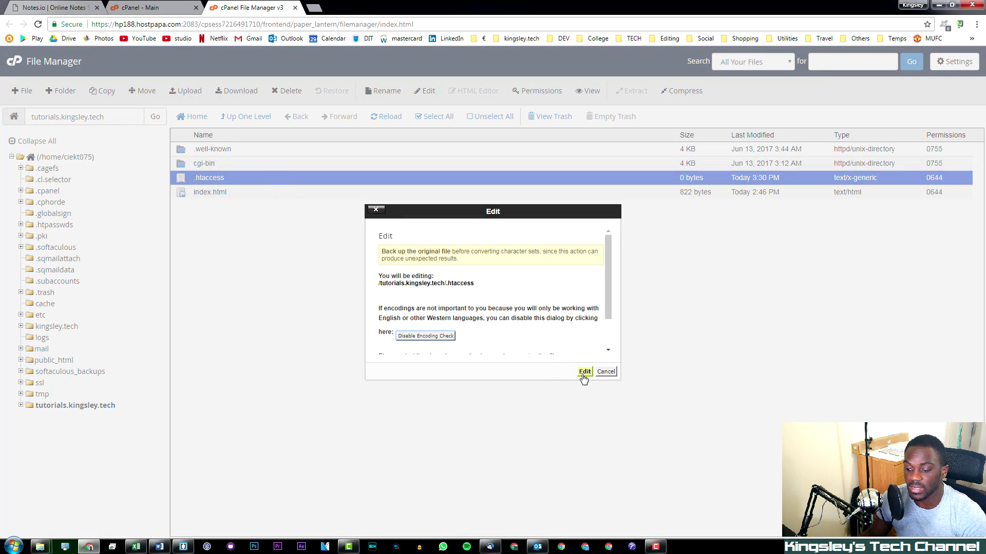
{"action": "left_click", "coordinate": [584, 372]}
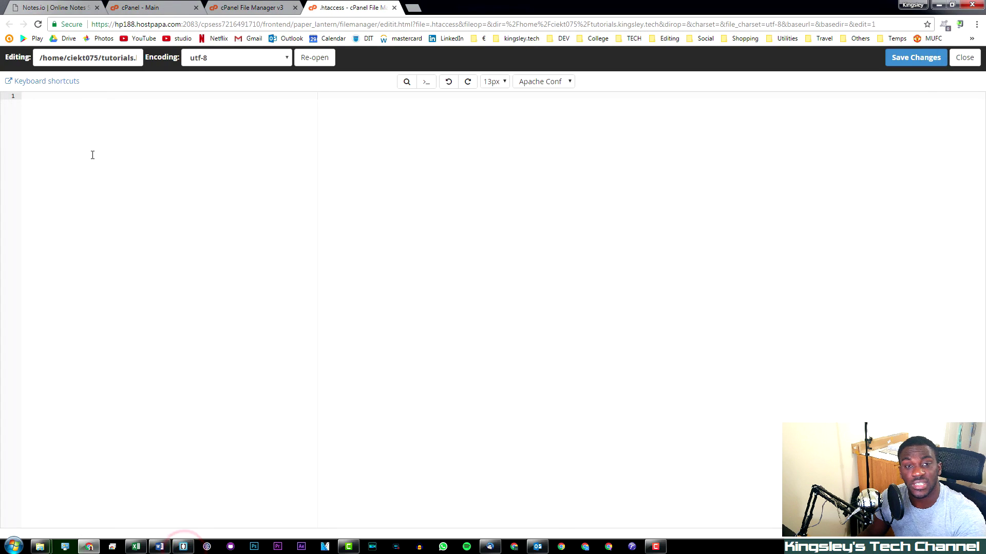
{"action": "left_click", "coordinate": [72, 157]}
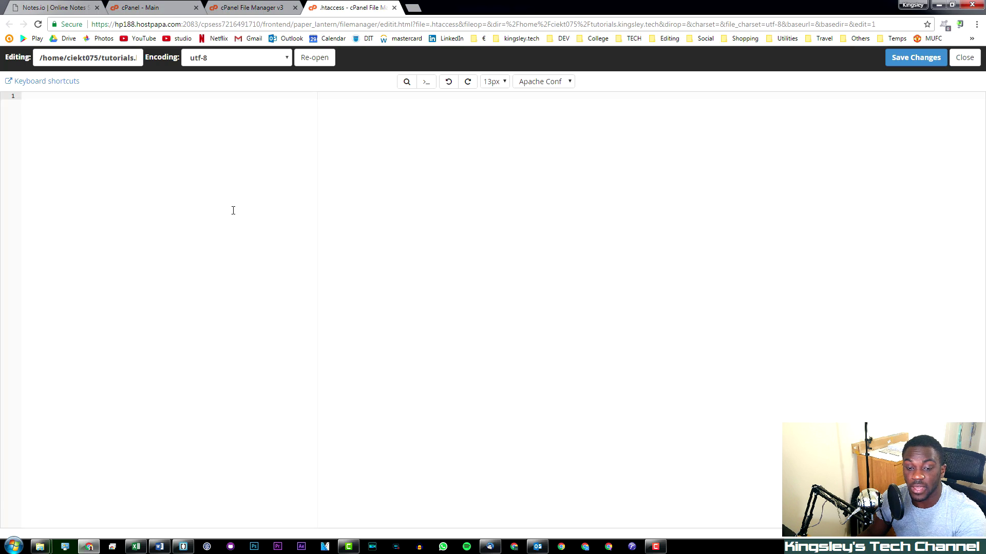
{"action": "left_click", "coordinate": [184, 546]}
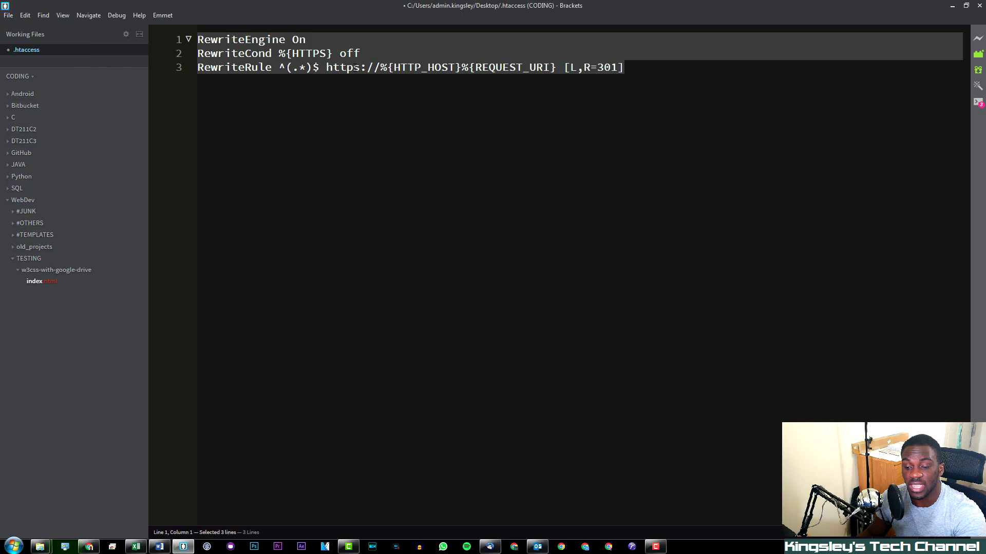
Select and copy the three HTTPS rewrite rule lines in Brackets.
{"action": "left_click", "coordinate": [660, 69]}
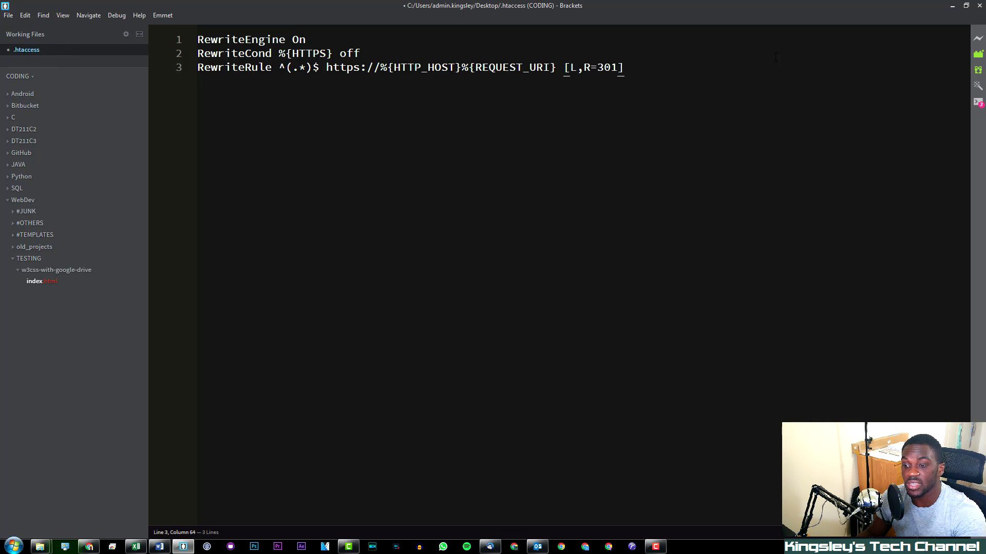
{"action": "left_click_drag", "start_coordinate": [678, 80], "coordinate": [87, 33]}
{"action": "key", "text": "ctrl+c"}
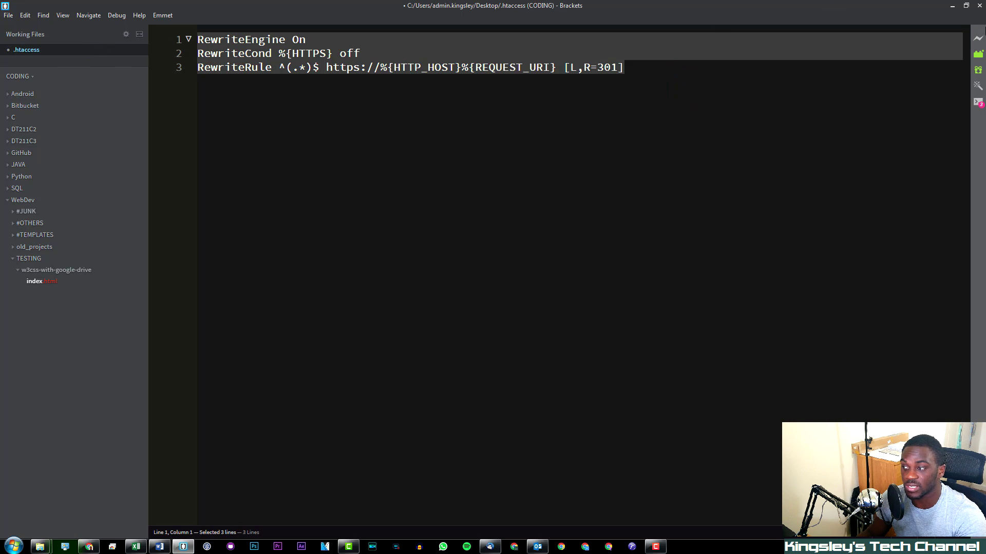
{"action": "left_click", "coordinate": [952, 6]}
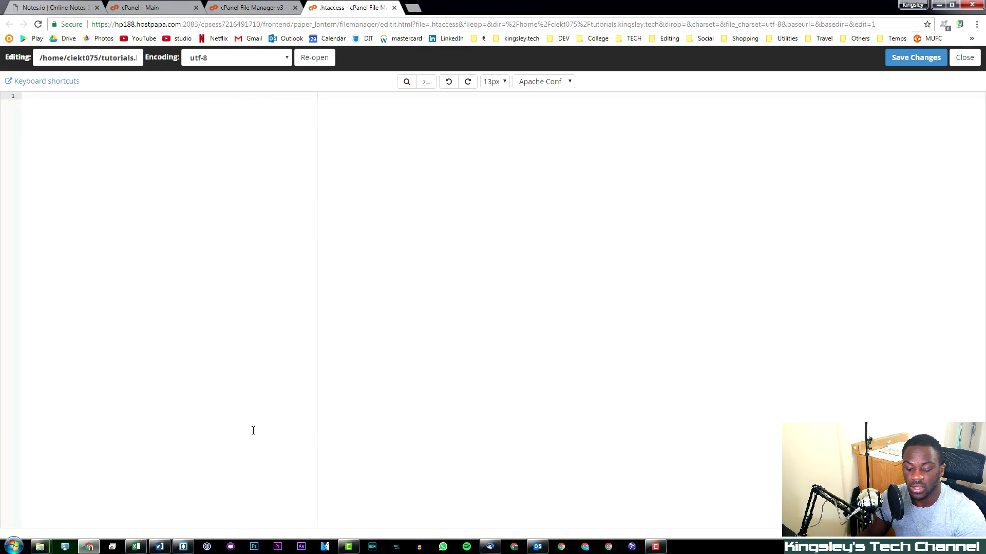
Paste the three rewrite rules into .htaccess, save the changes, and close the editor.
{"action": "key", "text": "ctrl+v"}
{"action": "left_click", "coordinate": [924, 57]}
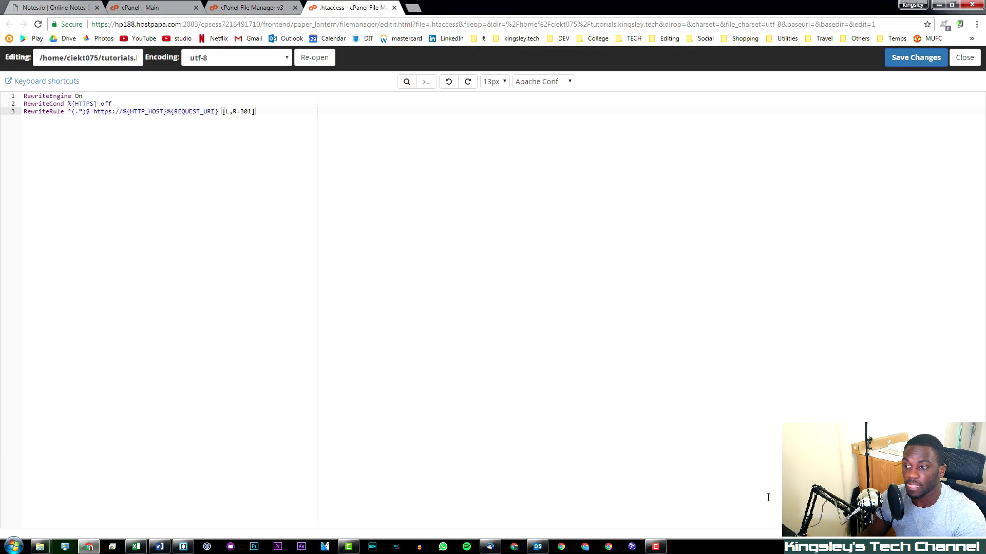
{"action": "left_click", "coordinate": [964, 57]}
{"action": "left_click", "coordinate": [310, 7]}
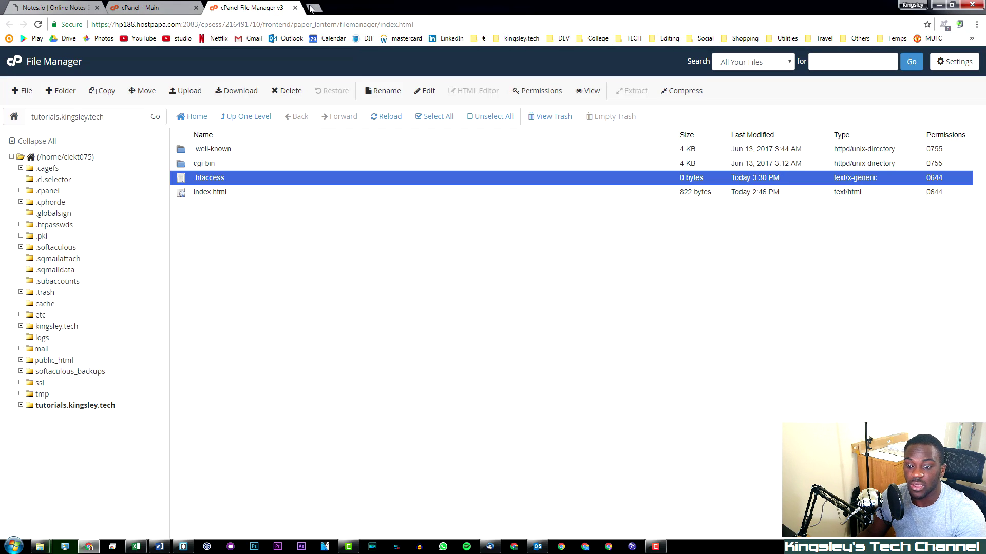
Load tutorials.kingsley.tech, change https to http, and confirm it redirects back to HTTPS.
{"action": "type", "text": "t"}
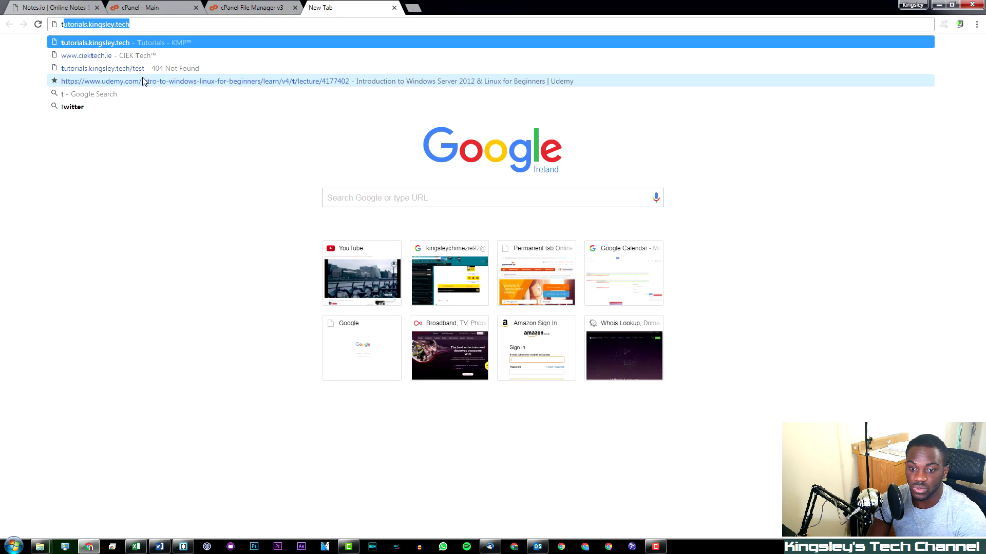
{"action": "key", "text": "Return"}
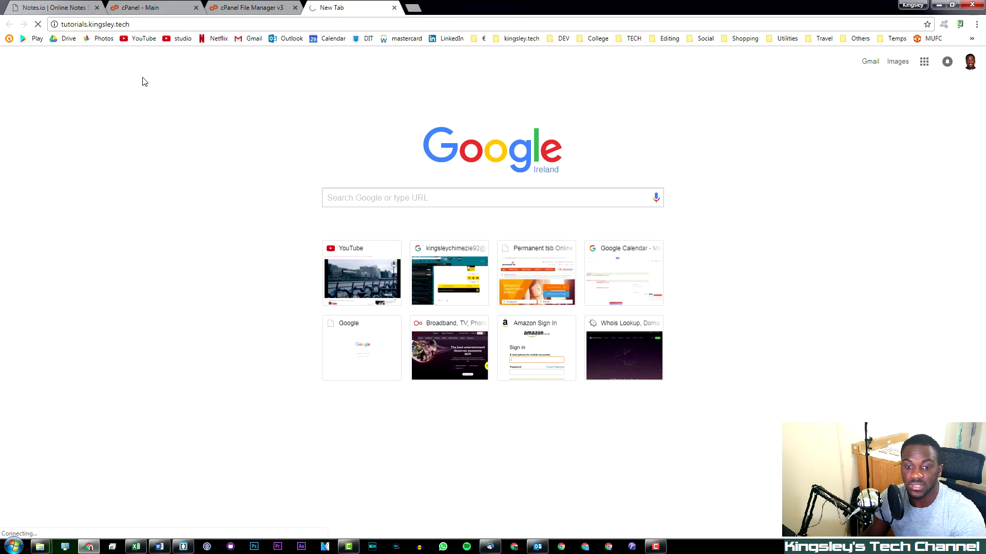
{"action": "double_click", "coordinate": [113, 25]}
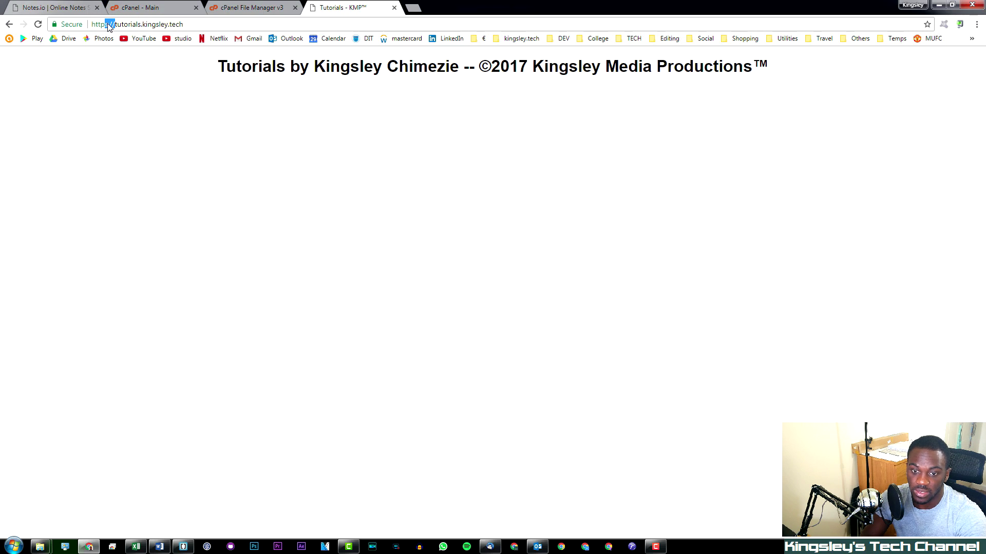
{"action": "left_click", "coordinate": [110, 25]}
{"action": "key", "text": "BackSpace"}
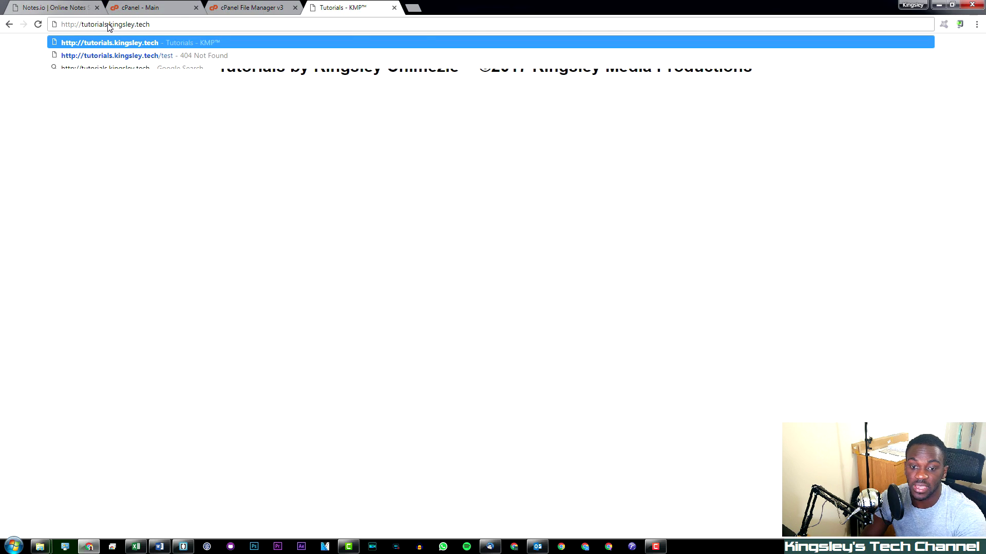
{"action": "key", "text": "Return"}
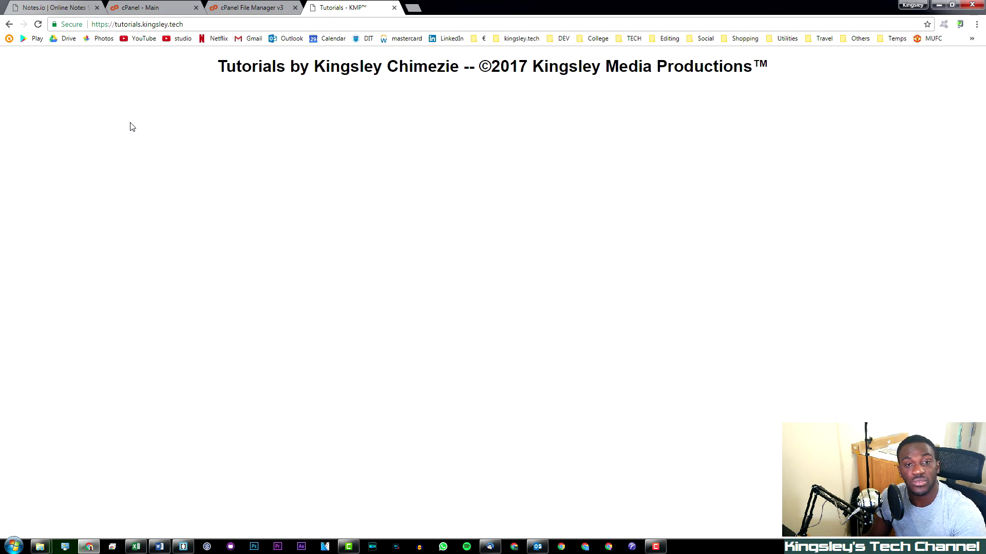